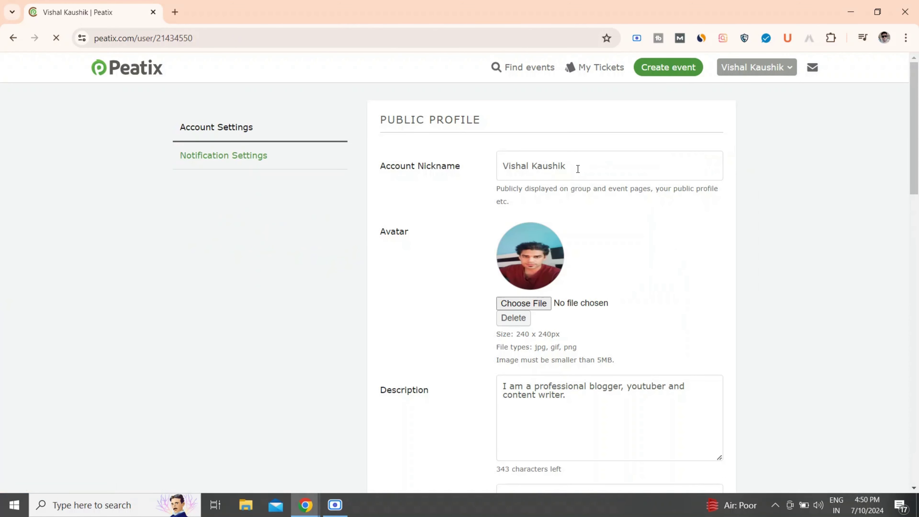
Examine the account nickname, description, website URL and privacy fields in the Peatix account settings
click(578, 169)
key(ctrl+a)
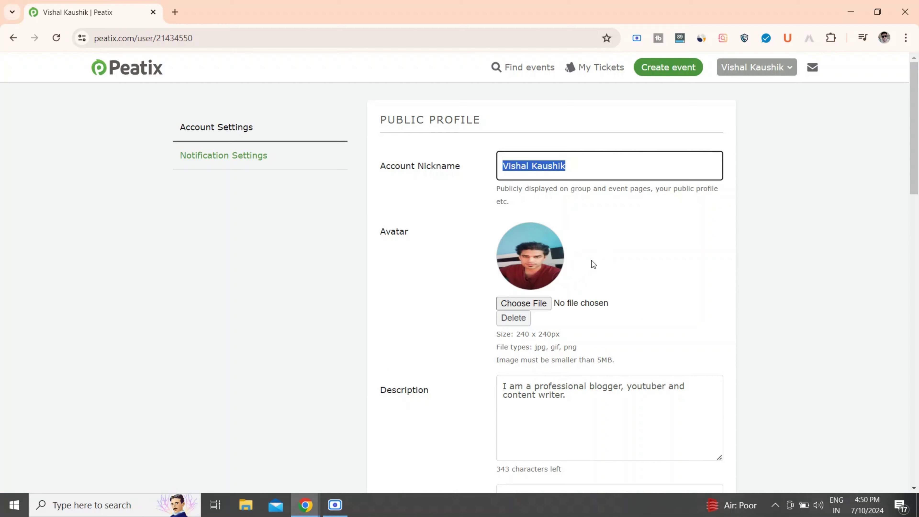
scroll(591, 260, down, 4)
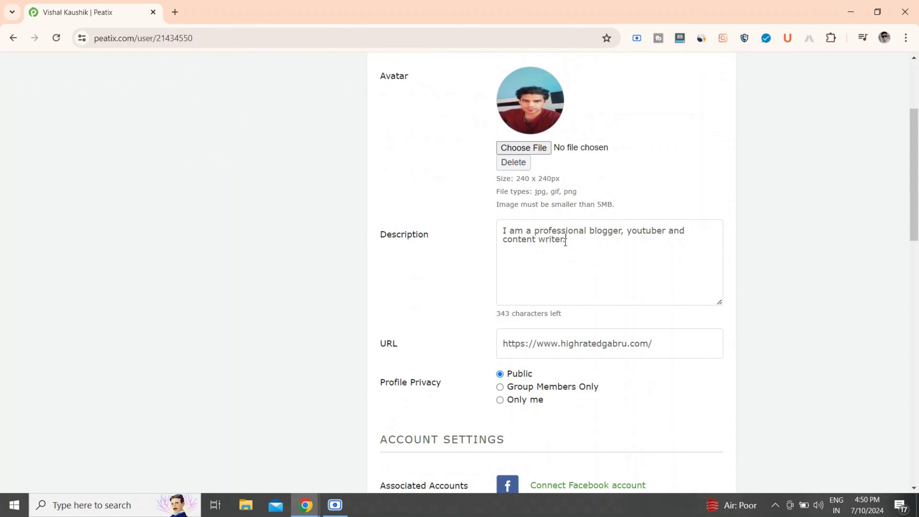
drag(566, 241, 492, 232)
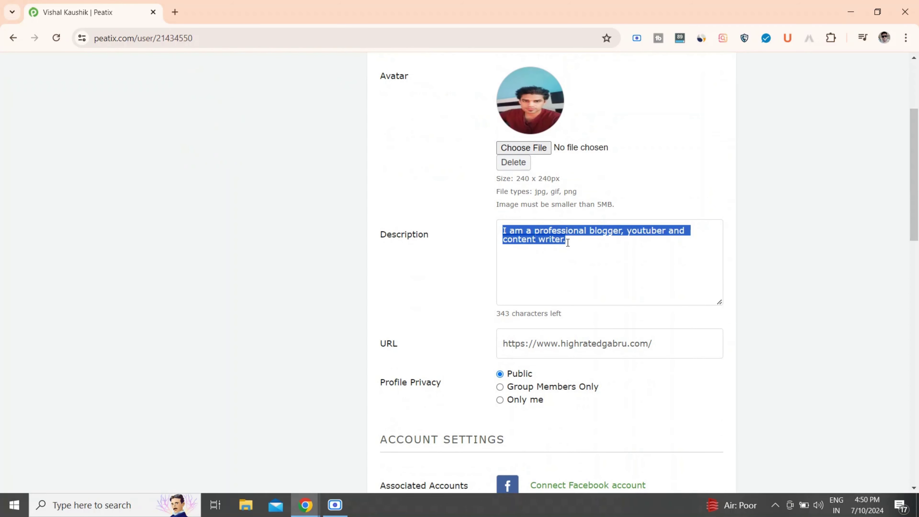
scroll(622, 278, down, 3)
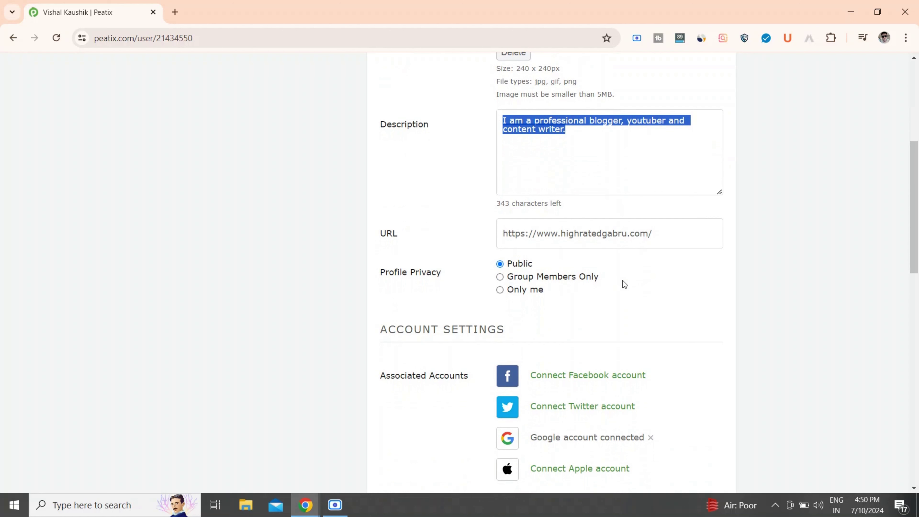
drag(660, 234, 492, 235)
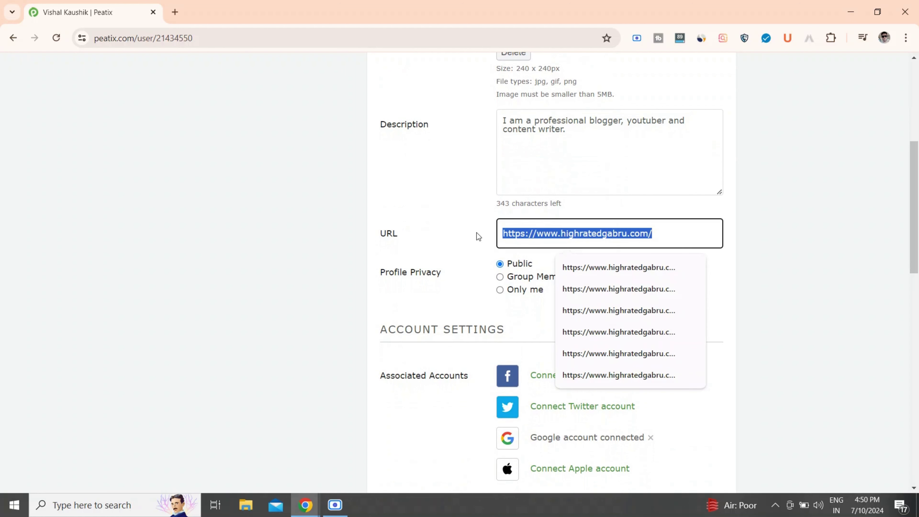
click(557, 235)
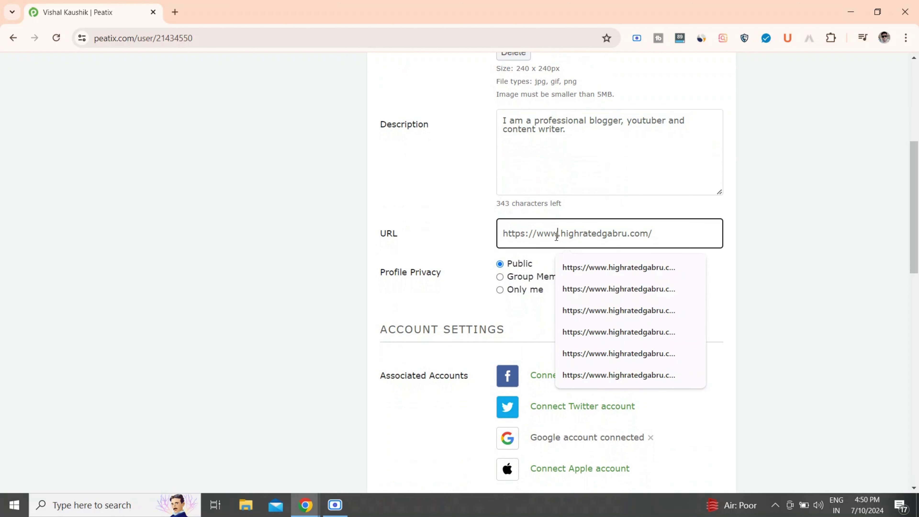
click(772, 272)
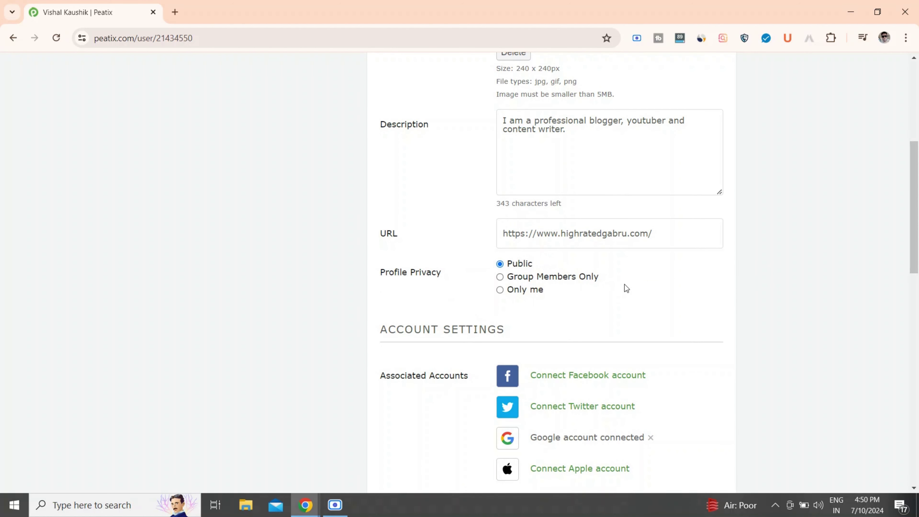
scroll(624, 286, down, 8)
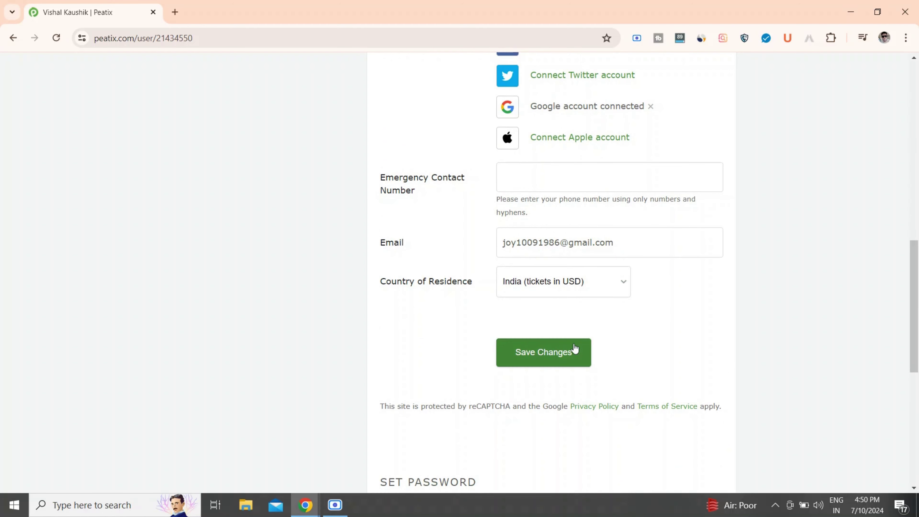
scroll(561, 352, down, 1)
click(573, 322)
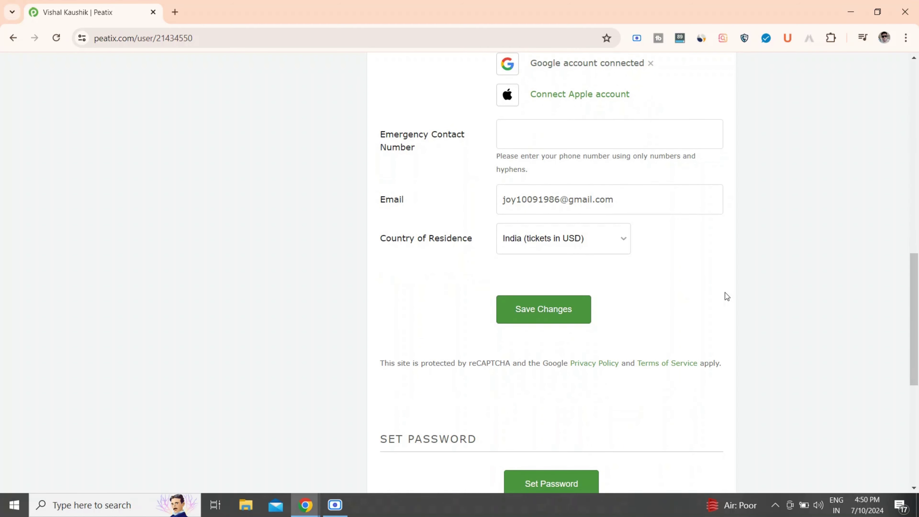
Open the account's public profile and inspect the HTML code of its website link
click(781, 68)
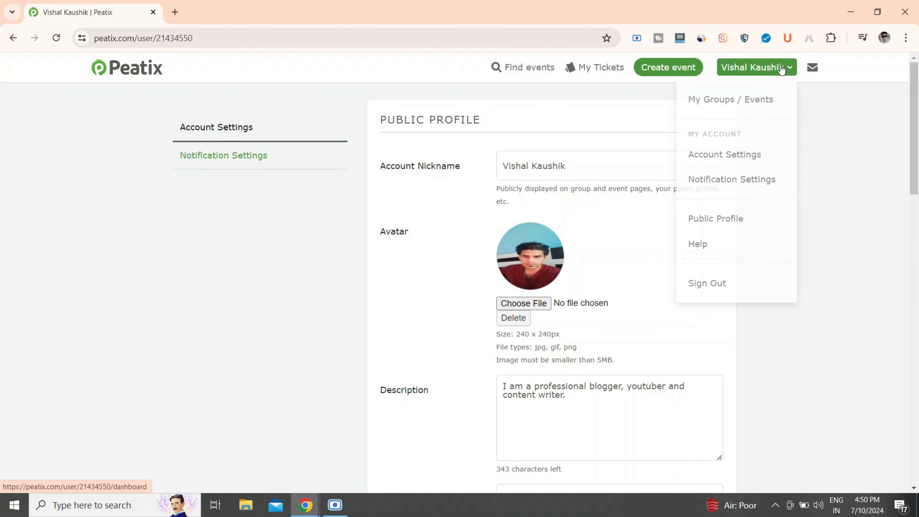
click(715, 226)
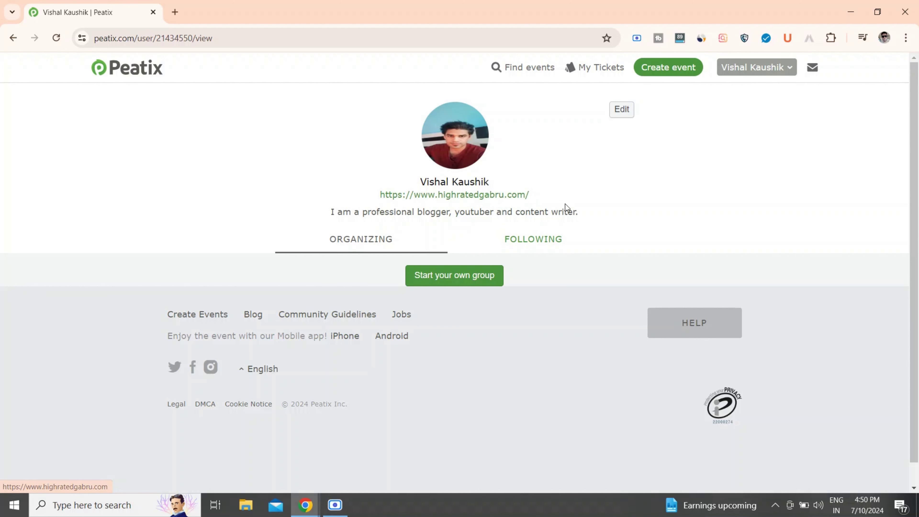
right_click(450, 200)
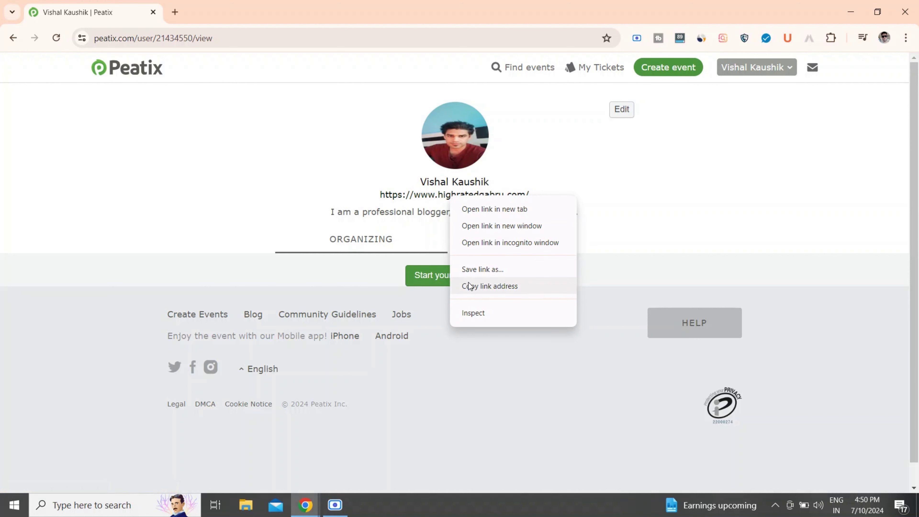
click(469, 313)
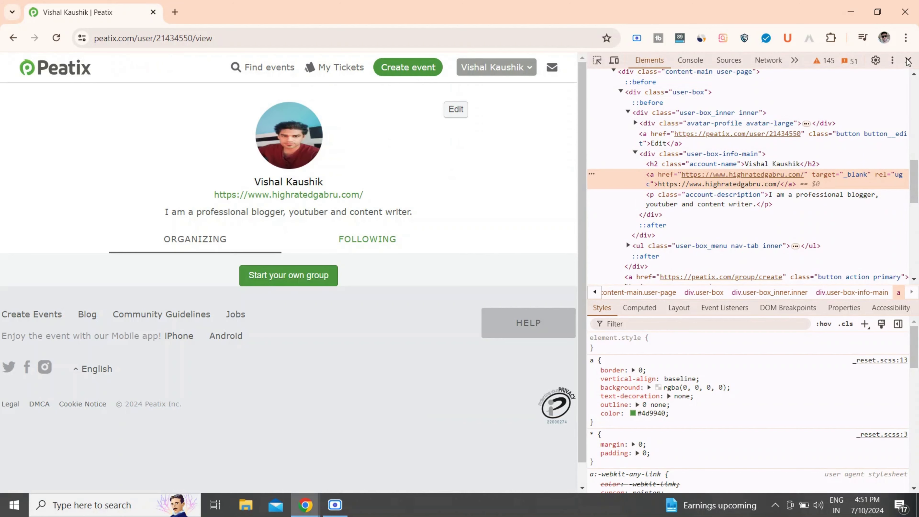
click(908, 68)
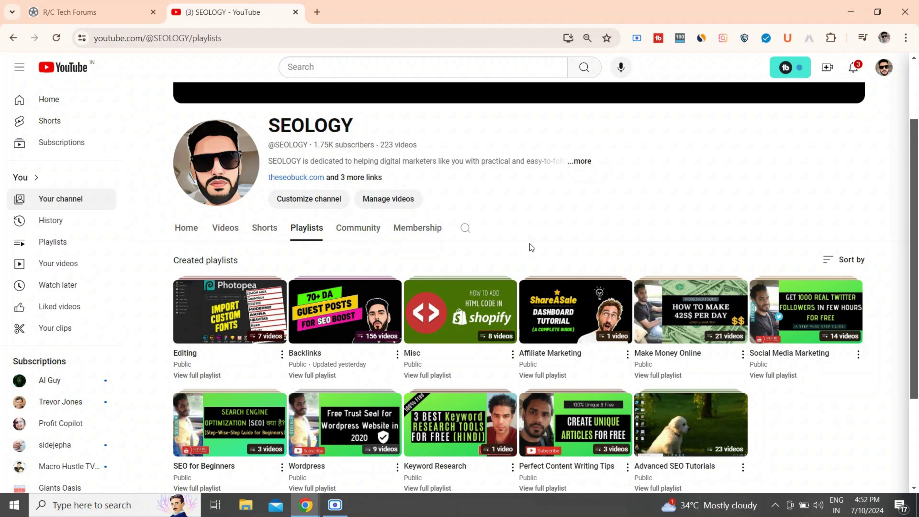
Close the YouTube page and check the Moz scores and Similarweb engagement figures for rctech.net, including bounce rate and visit duration
key(ctrl+w)
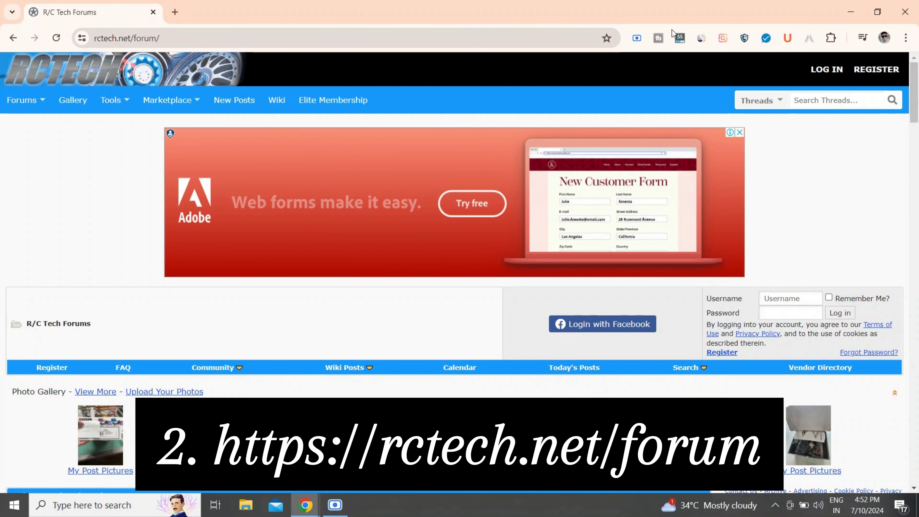
click(680, 37)
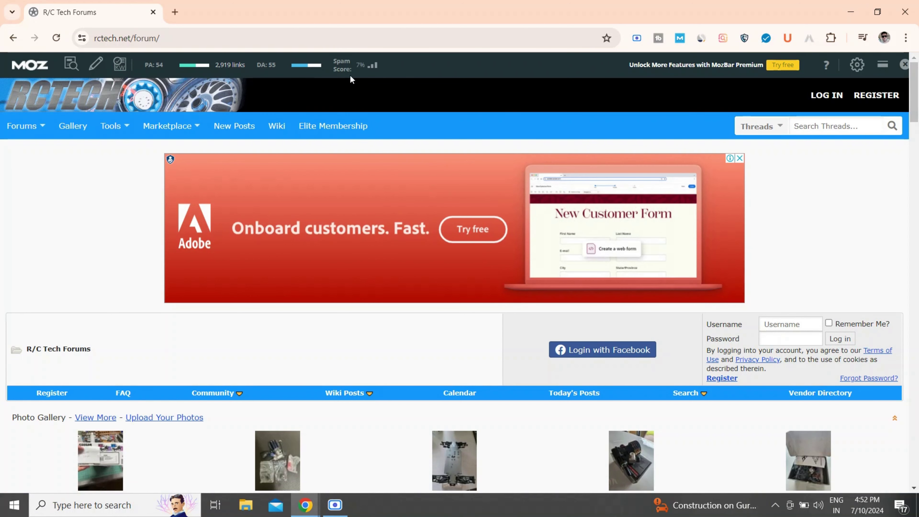
click(701, 38)
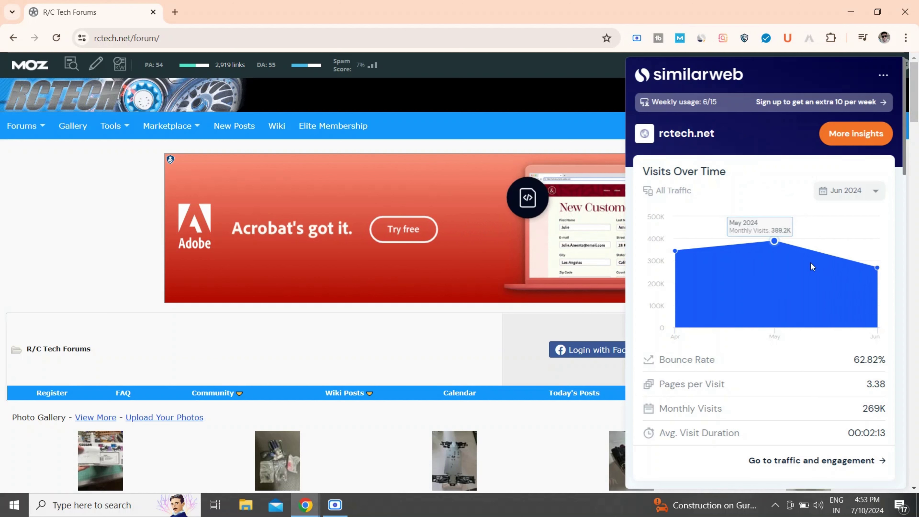
scroll(840, 232, down, 3)
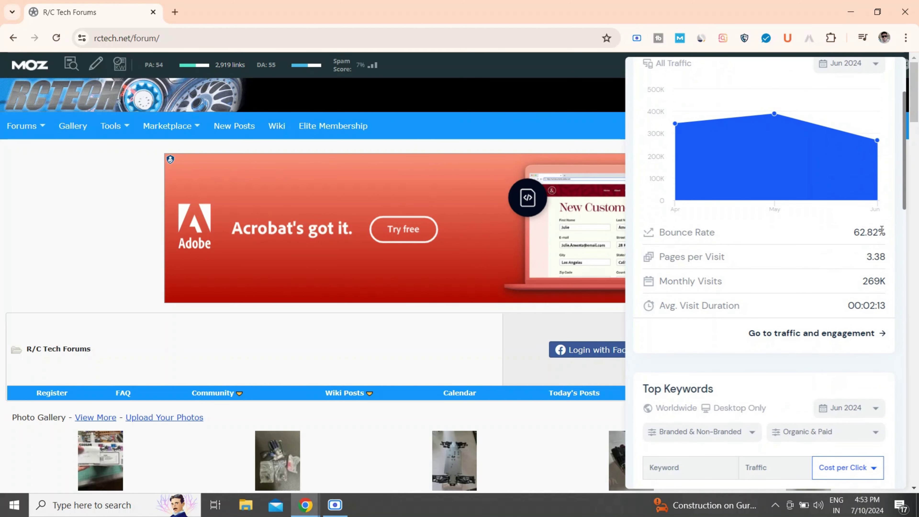
drag(885, 233, 848, 235)
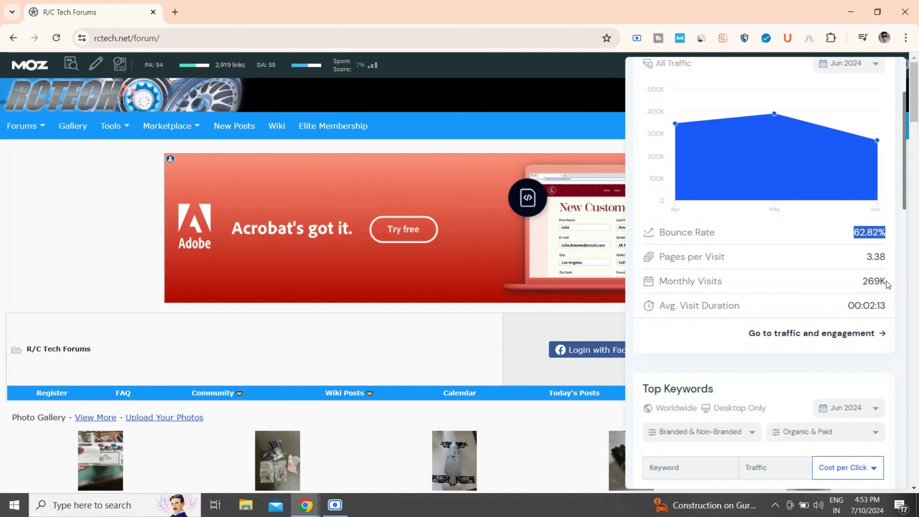
drag(886, 281, 869, 307)
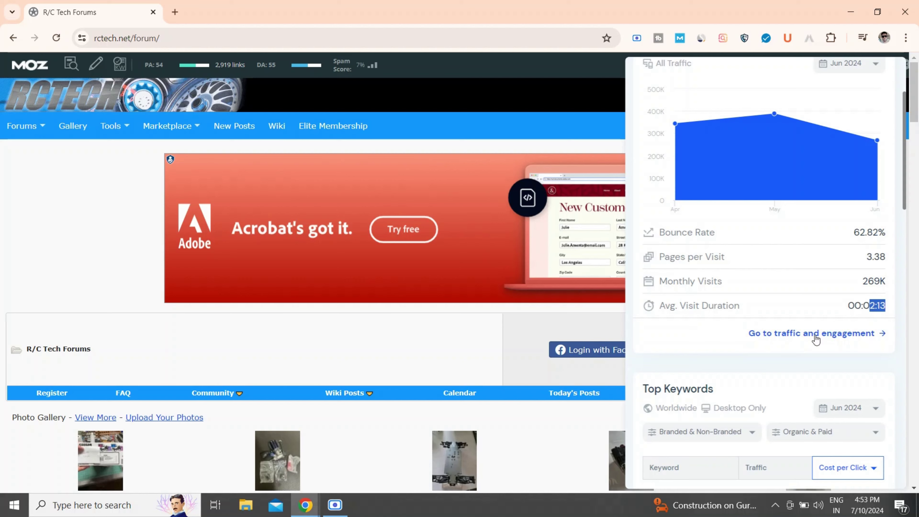
Examine the Similarweb country rank, category rank and top five countries for rctech.net
scroll(816, 339, down, 10)
drag(782, 223, 748, 223)
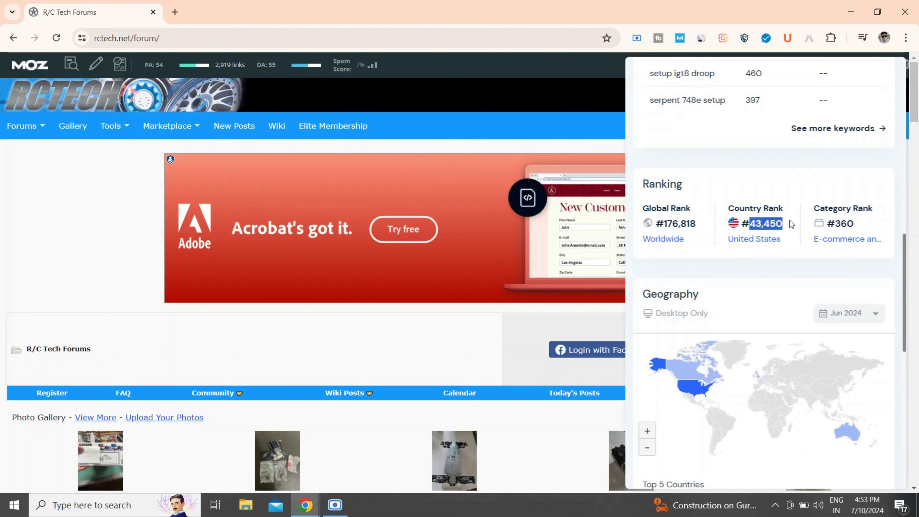
click(794, 236)
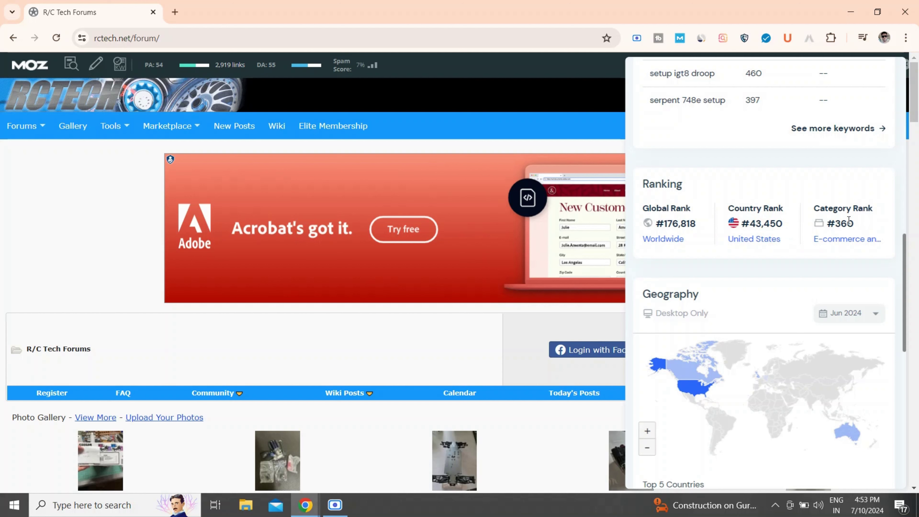
drag(862, 223, 833, 222)
scroll(801, 295, down, 8)
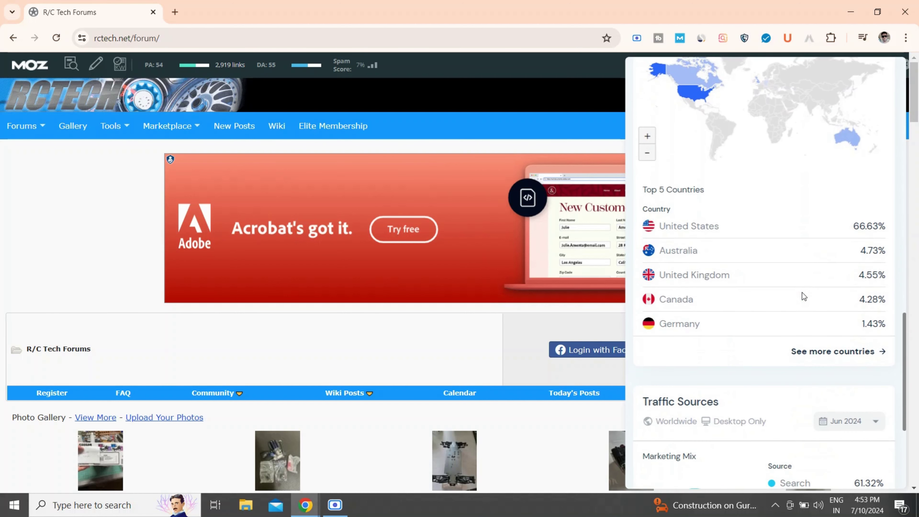
drag(884, 228, 662, 227)
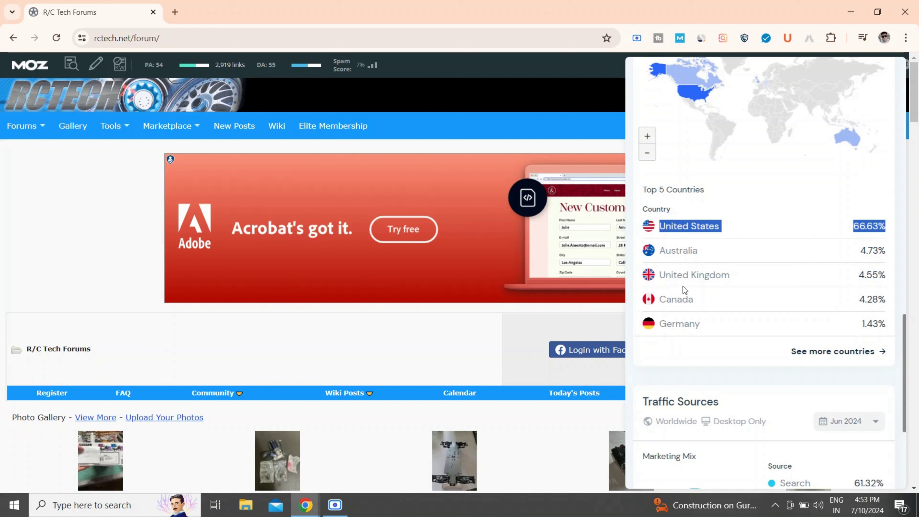
click(724, 327)
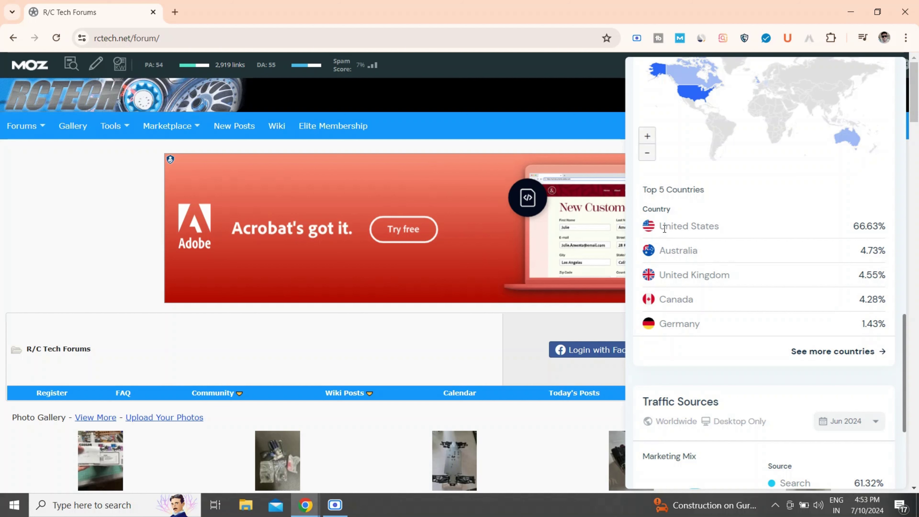
drag(665, 225, 709, 327)
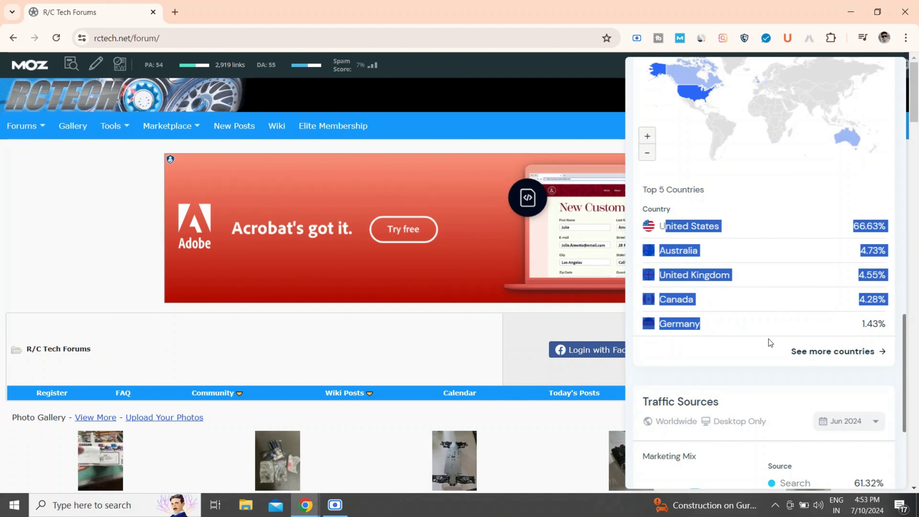
Check the search and direct traffic sources of rctech.net in Similarweb and hide the Moz metrics bar
scroll(769, 343, down, 5)
click(882, 277)
drag(882, 277, 885, 298)
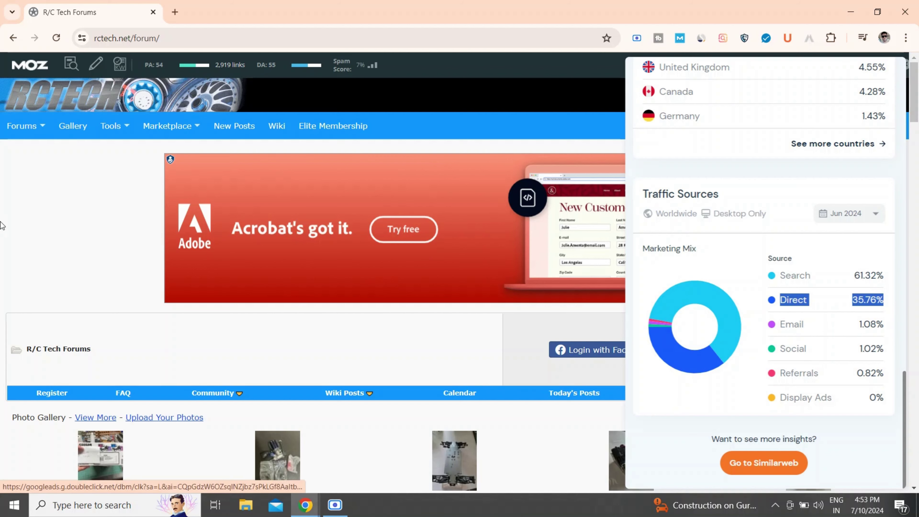
click(680, 38)
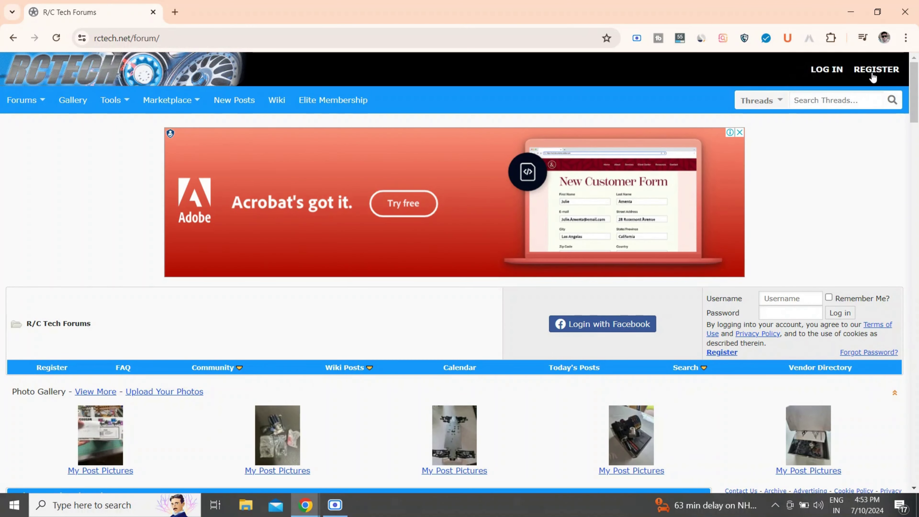
Open the R/C Tech Forums registration page and review the sign-up form's fields and options
click(871, 75)
scroll(254, 325, down, 3)
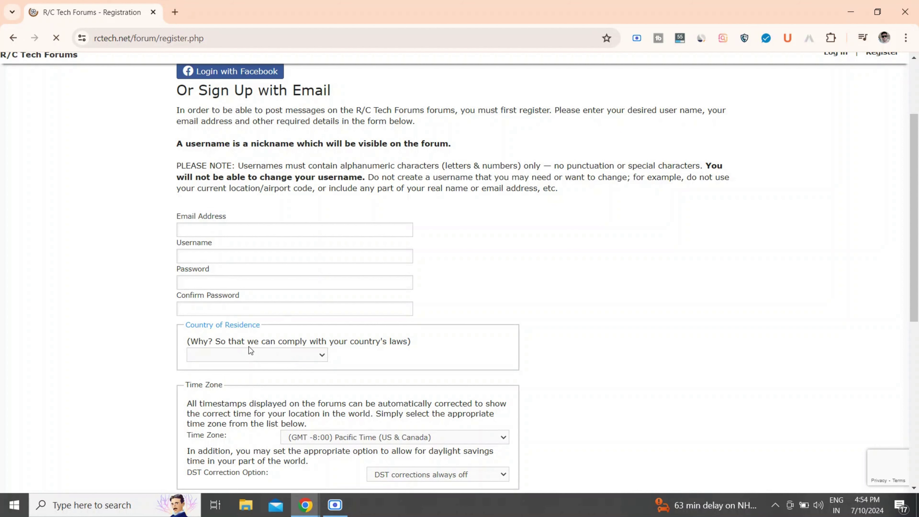
scroll(293, 336, down, 4)
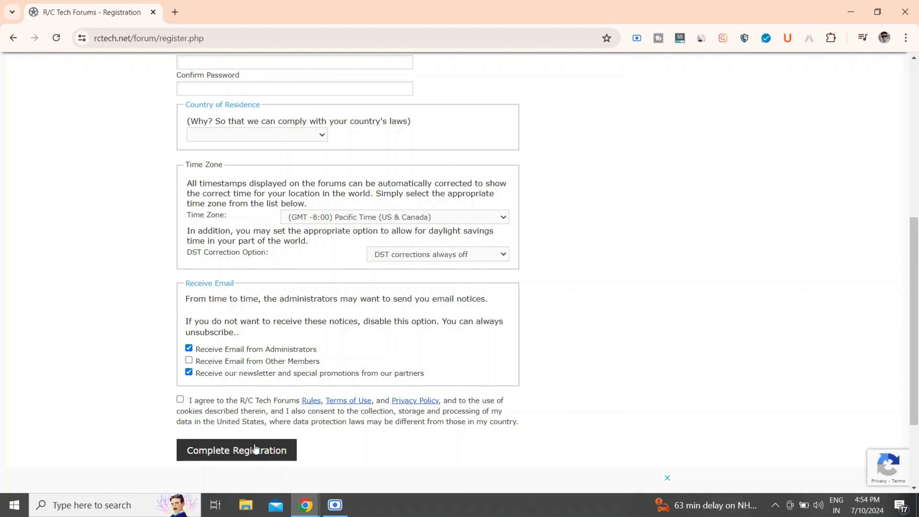
scroll(731, 263, up, 6)
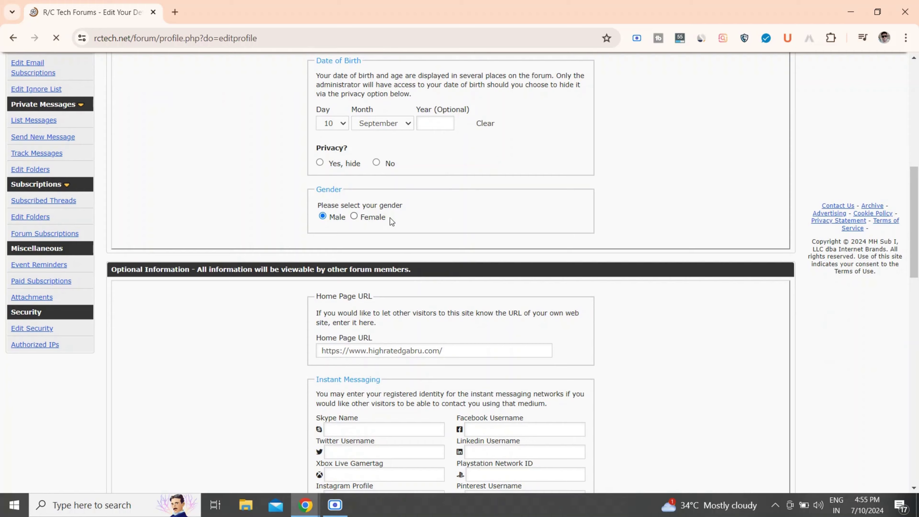
Review the home page URL, instant messaging, biography and location fields in the forum's profile editor
scroll(390, 217, down, 3)
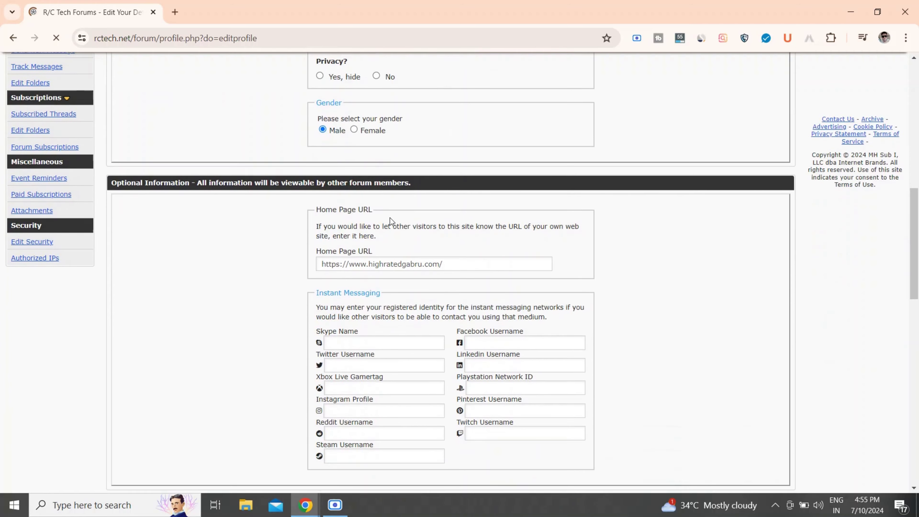
drag(459, 240, 310, 242)
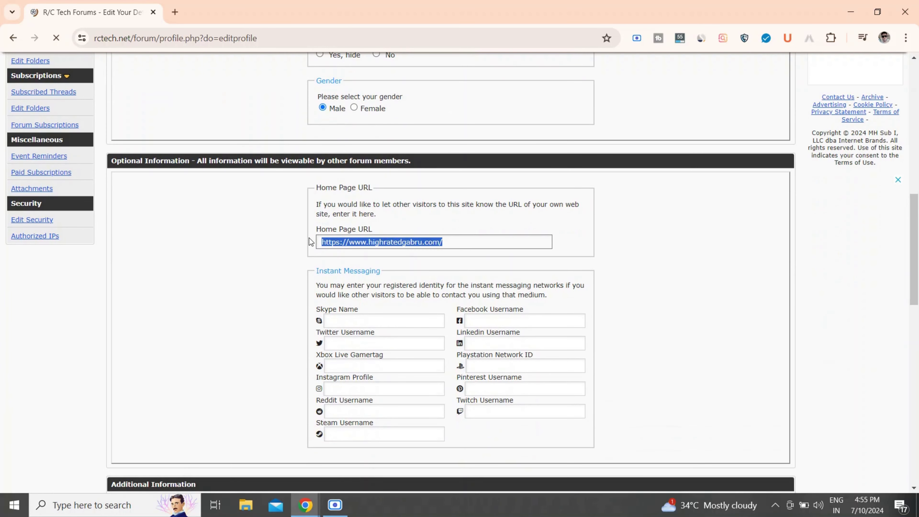
click(388, 242)
drag(450, 242, 270, 243)
scroll(656, 313, down, 2)
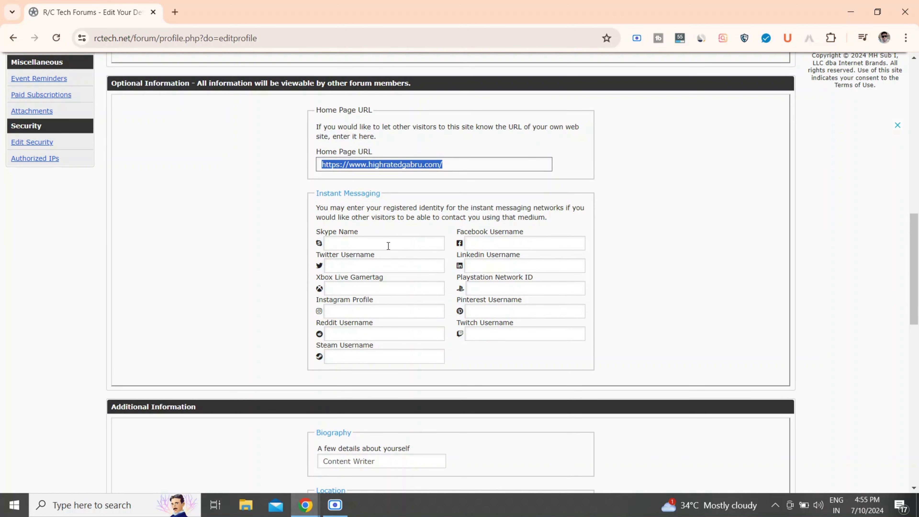
scroll(508, 342, down, 4)
scroll(508, 342, down, 4)
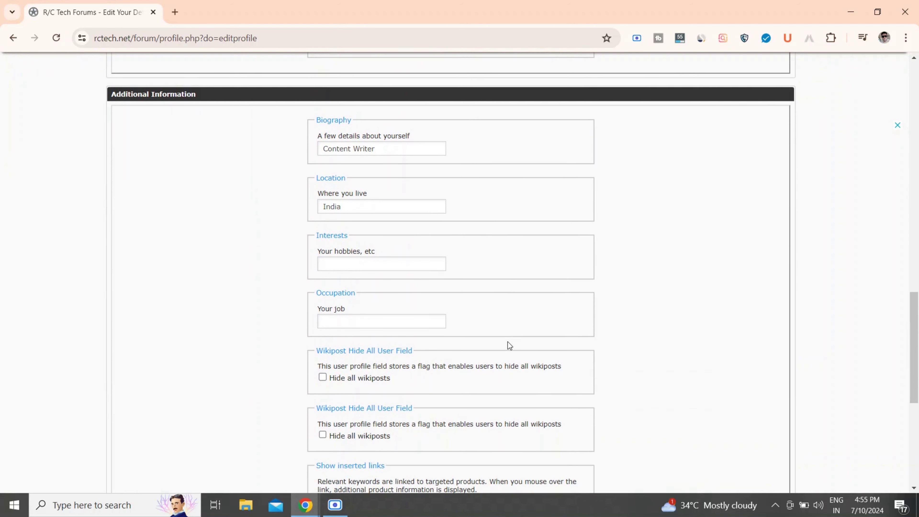
Save the changes in the R/C Tech Forums profile editor
scroll(507, 342, down, 8)
scroll(507, 342, down, 1)
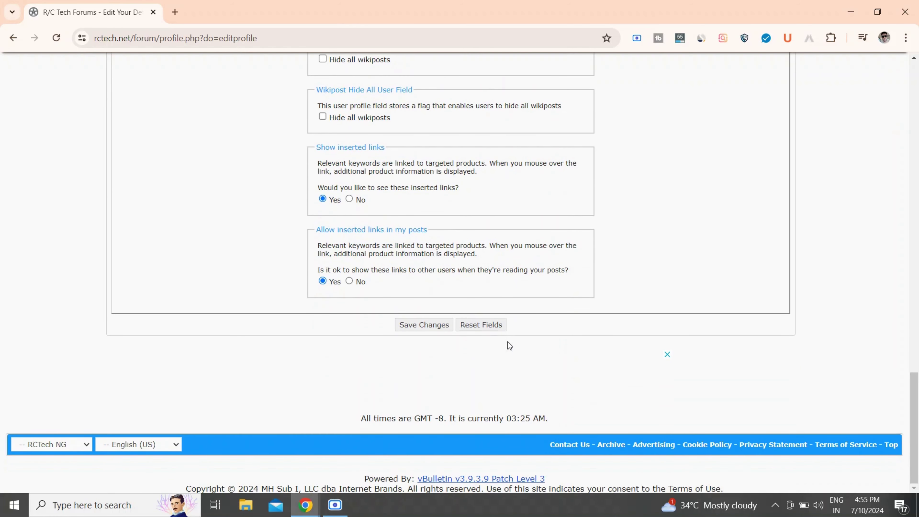
click(424, 324)
Open the social profiles section of your own forum profile and inspect the HTML of the home page link
scroll(631, 246, up, 8)
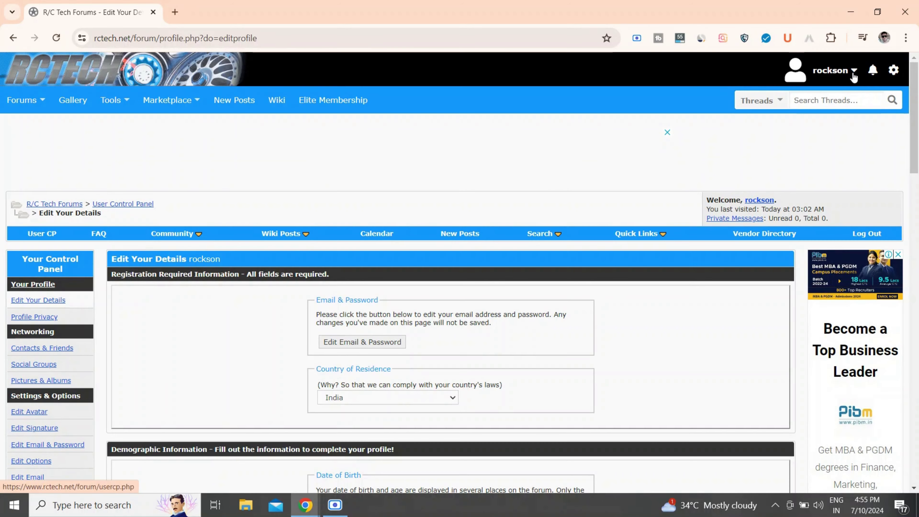
click(852, 71)
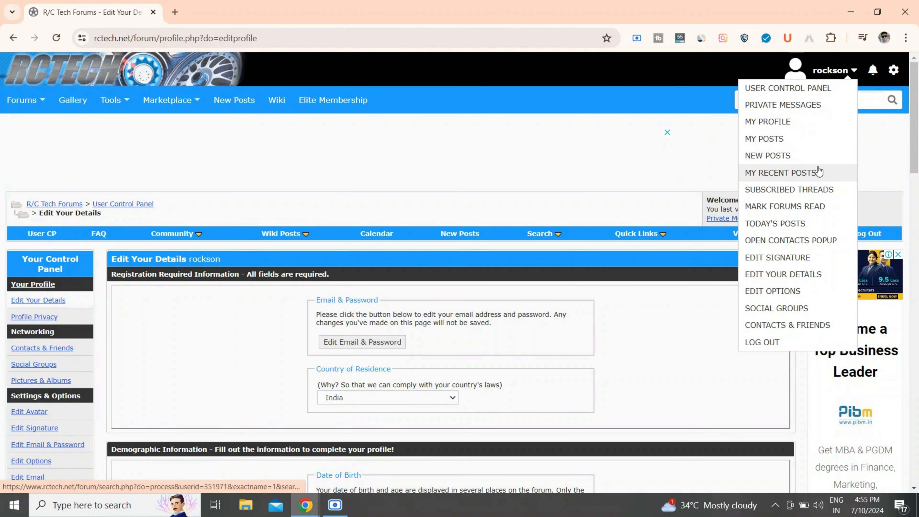
click(760, 122)
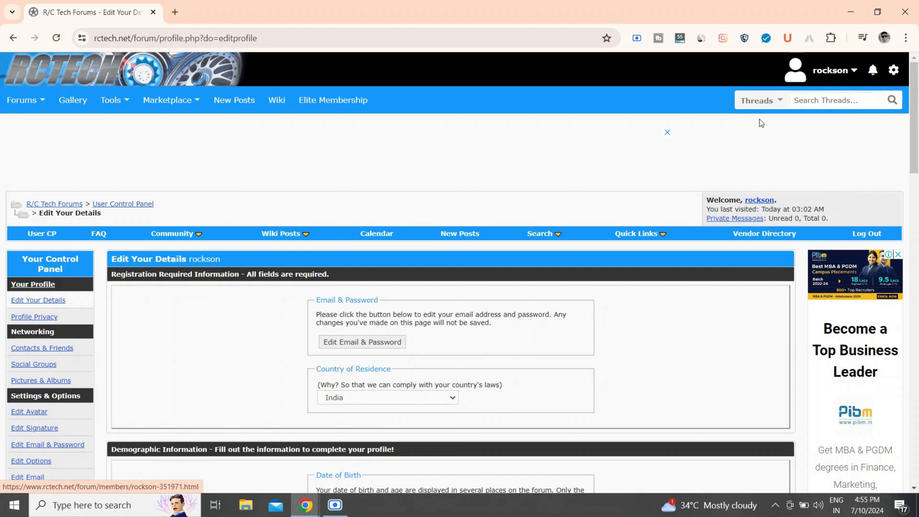
scroll(376, 327, down, 3)
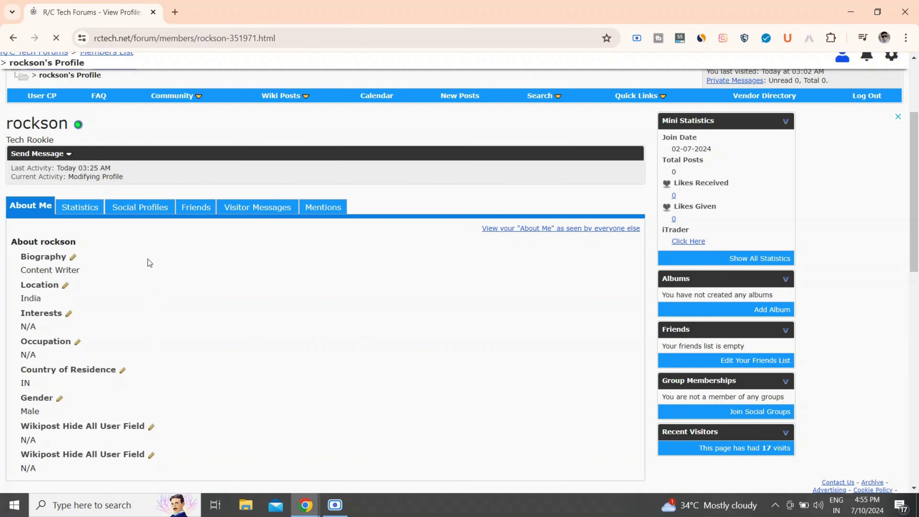
click(139, 209)
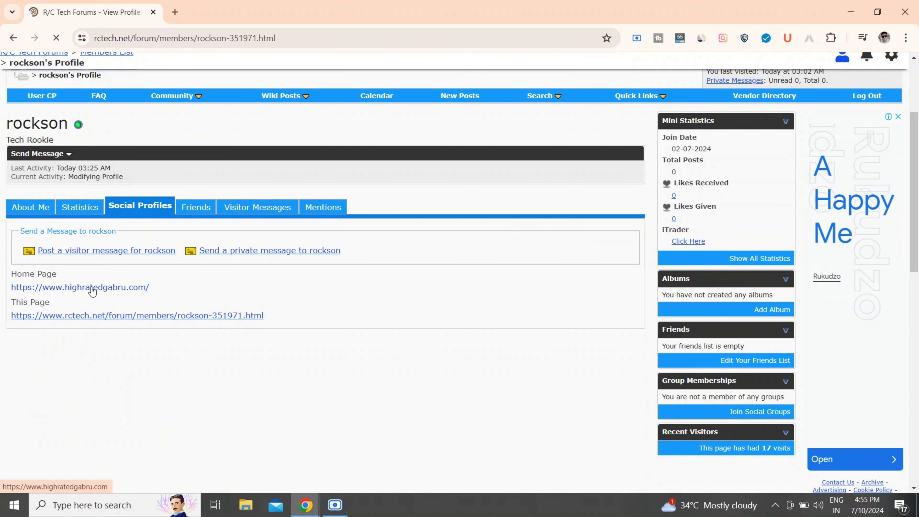
right_click(112, 287)
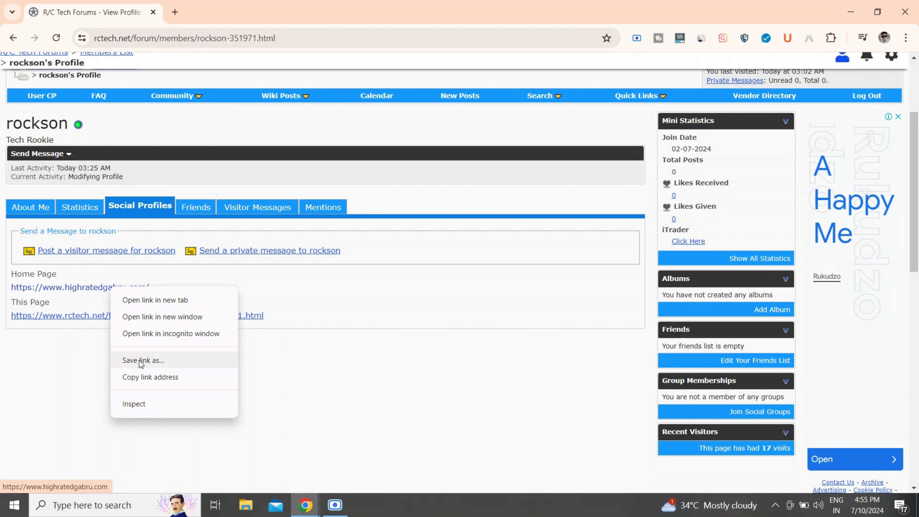
click(136, 402)
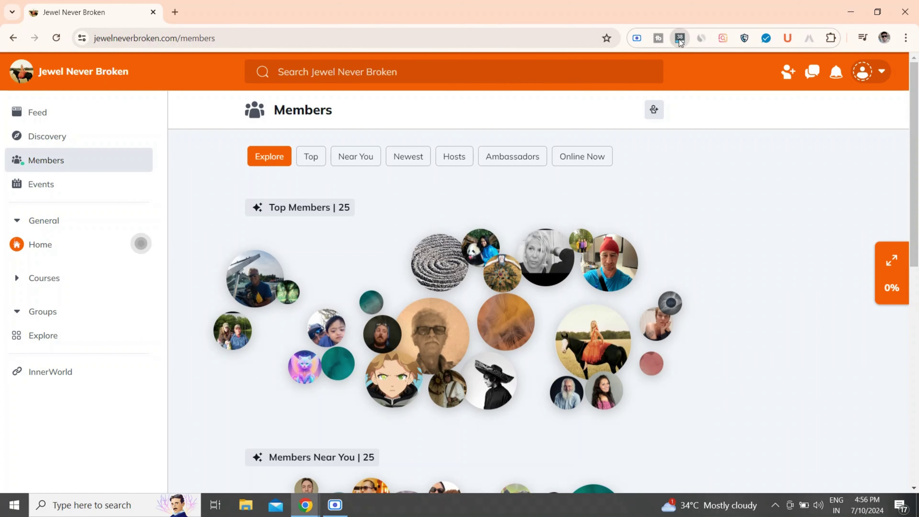
Examine the Similarweb bounce rate, monthly visits and average visit duration for jewelneverbroken.com
click(679, 39)
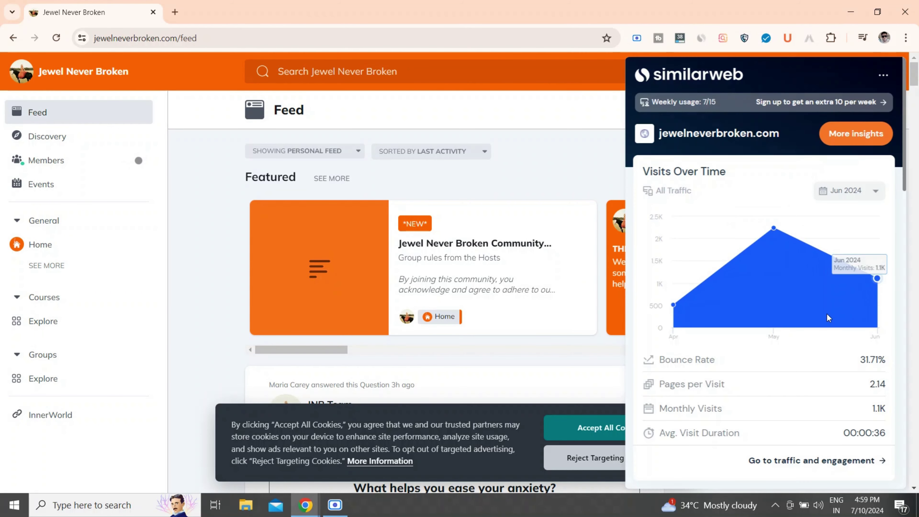
scroll(826, 313, down, 3)
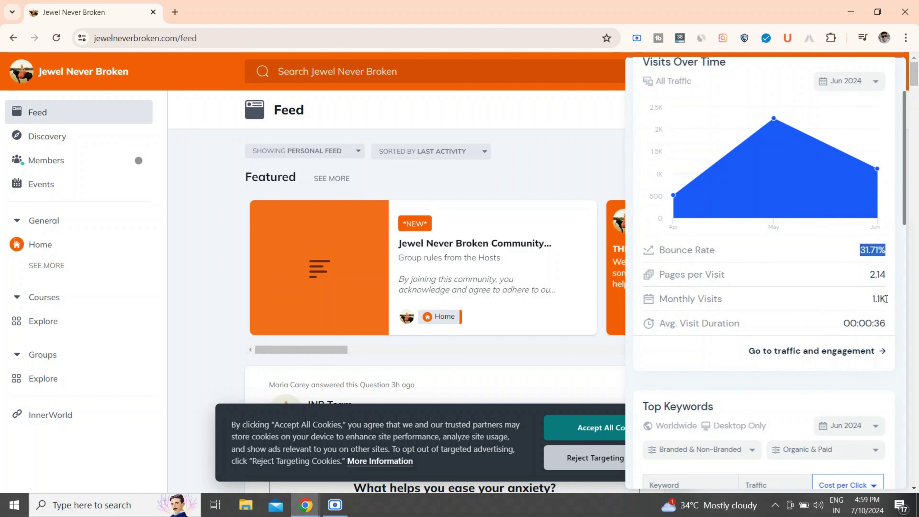
drag(885, 299, 872, 324)
Check the top countries and the direct and search traffic sources of jewelneverbroken.com, then dismiss the Similarweb overview
scroll(749, 365, down, 20)
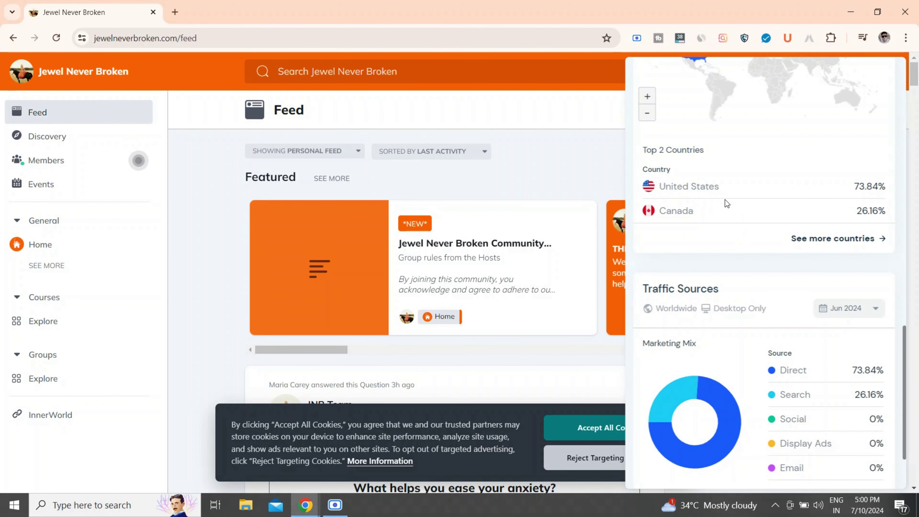
scroll(797, 299, down, 3)
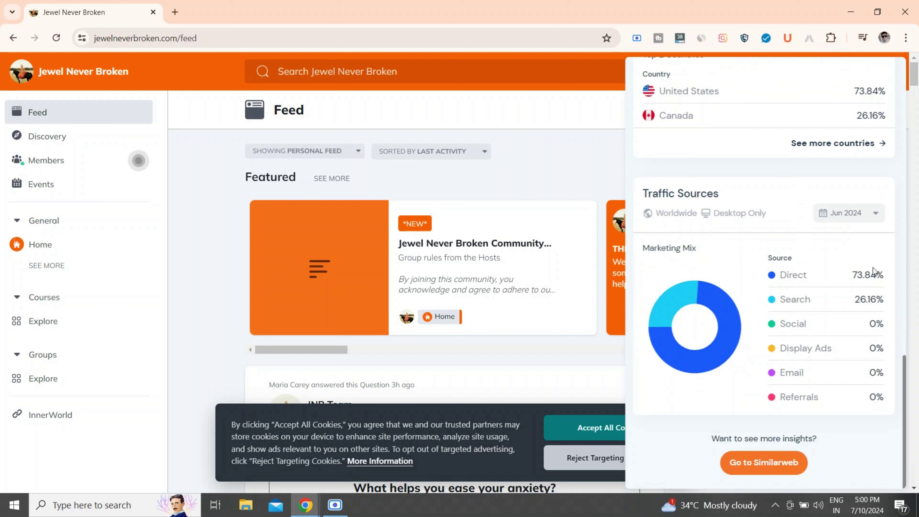
drag(885, 274, 777, 276)
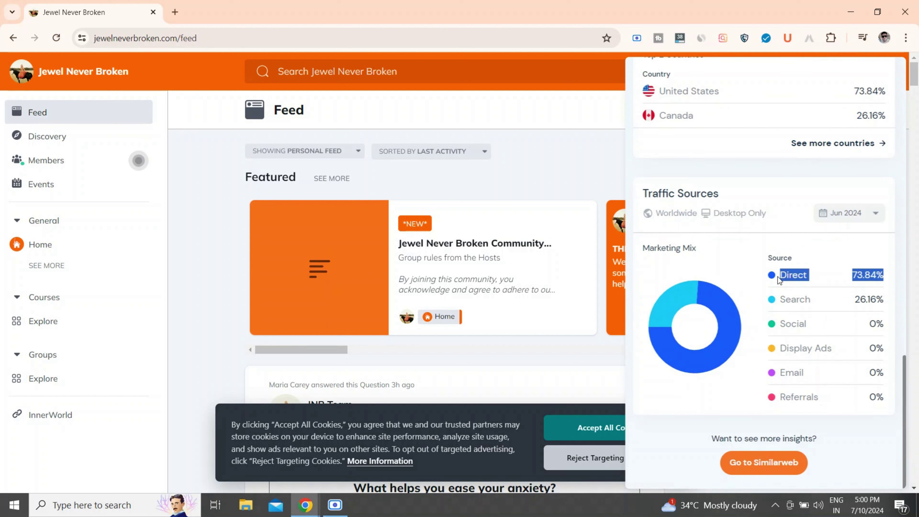
drag(886, 298, 785, 299)
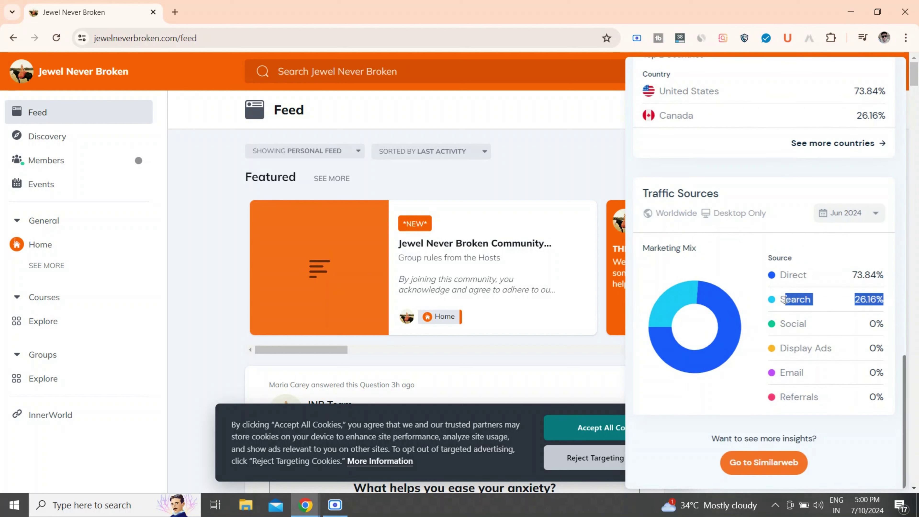
click(547, 167)
Sign in to the Jewel Never Broken community with a Google account
click(855, 74)
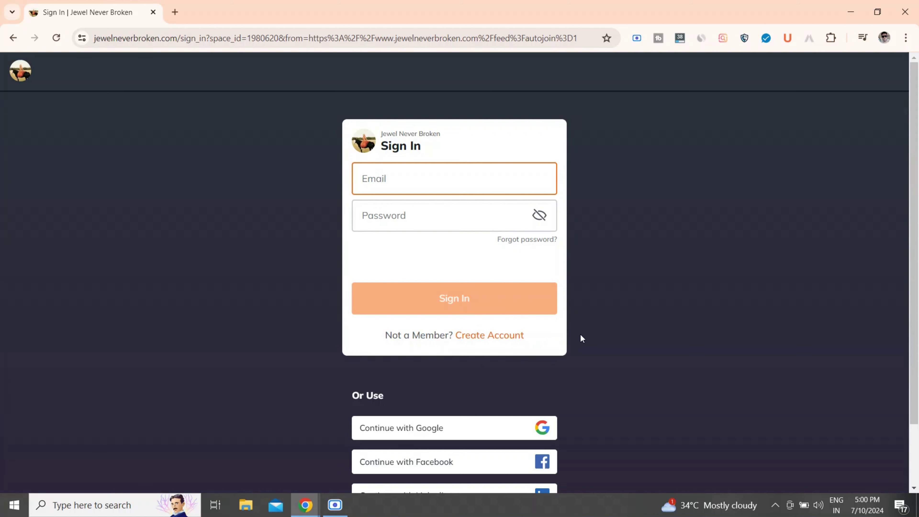
scroll(580, 338, down, 2)
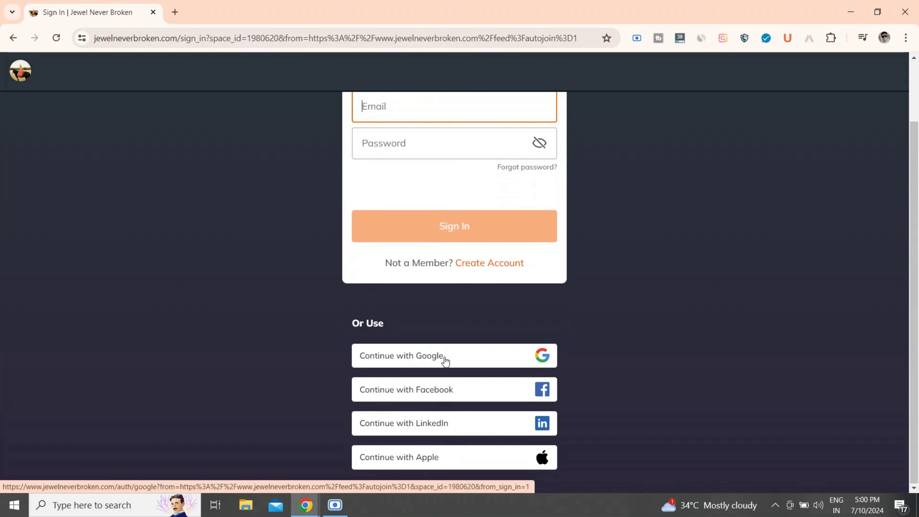
click(408, 358)
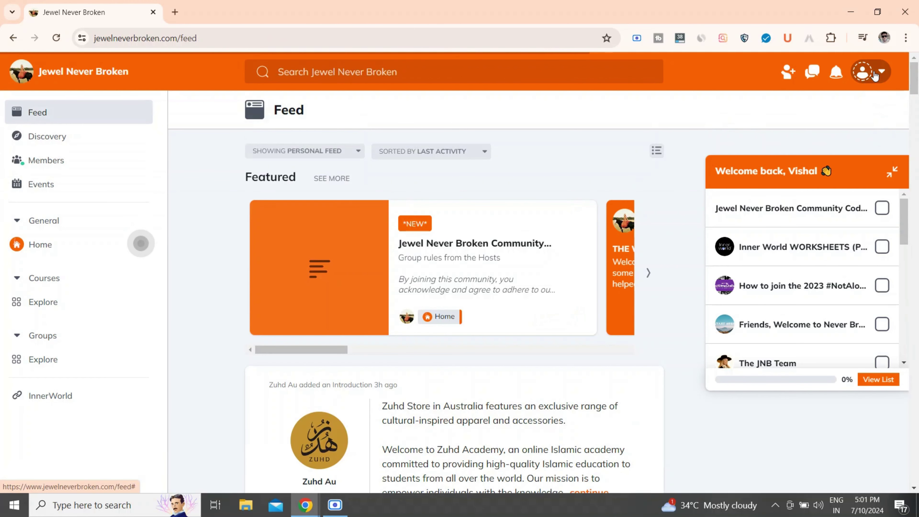
Collapse the welcome checklist and open the profile editor in the account's personal settings
click(891, 173)
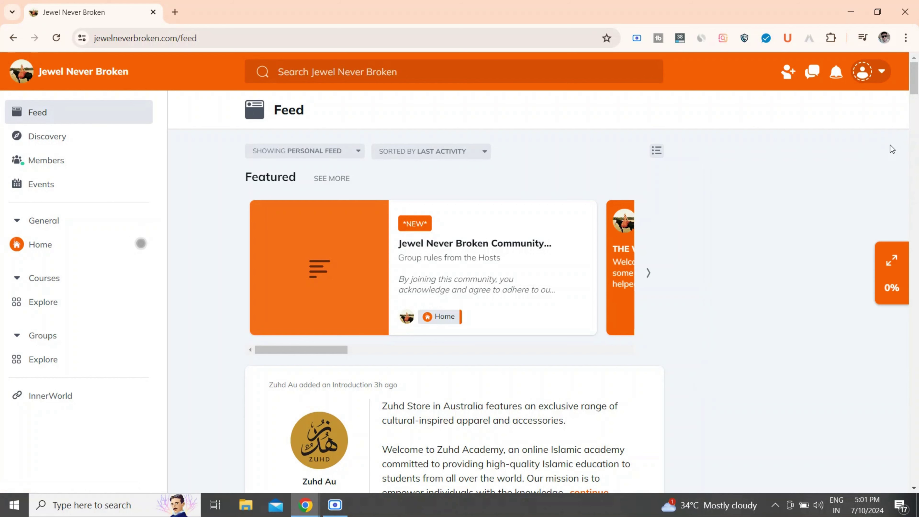
click(876, 72)
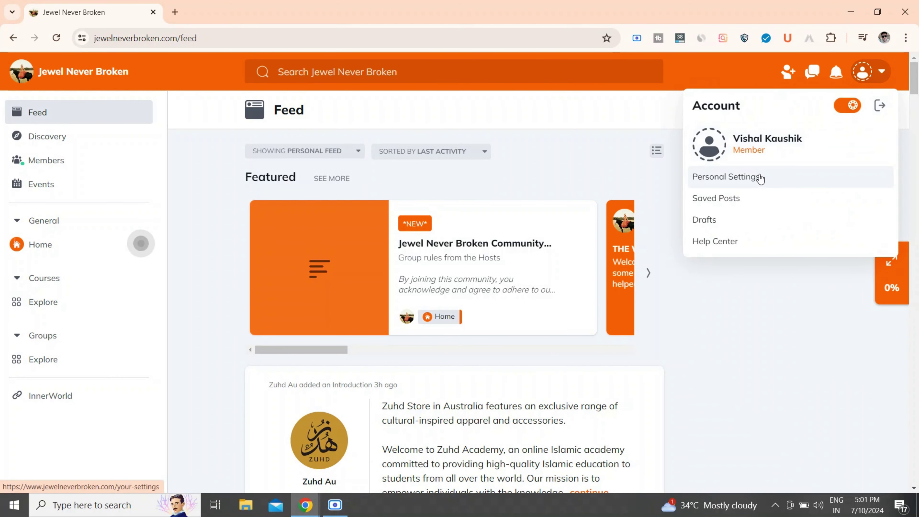
click(761, 177)
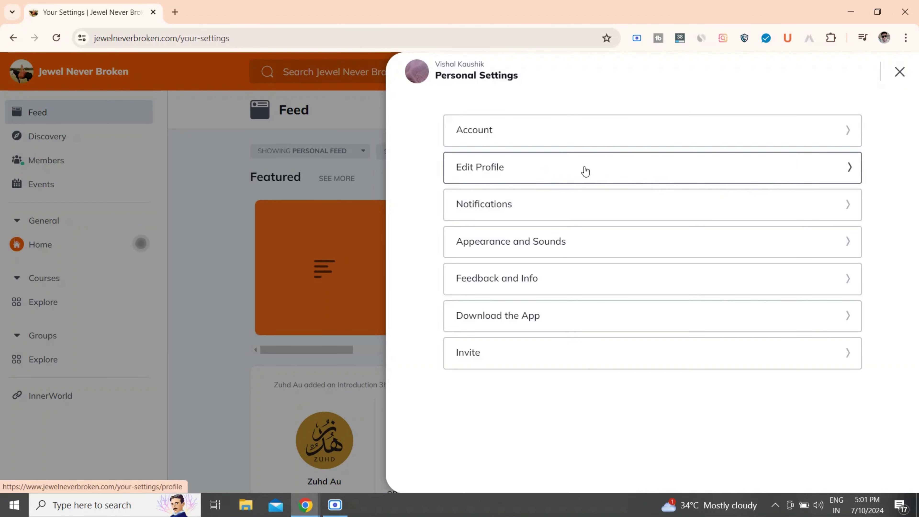
click(596, 171)
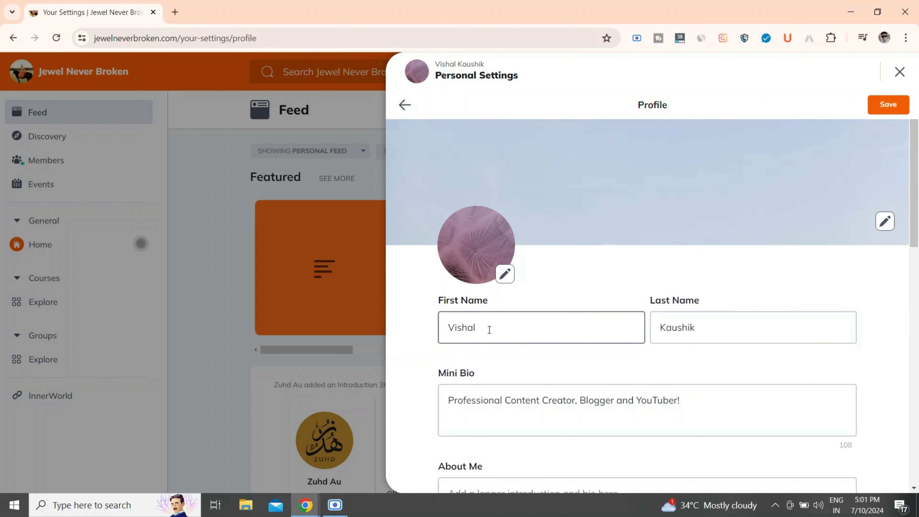
Review the name, mini bio, About Me and Personal Links fields in the community profile and save it
drag(489, 329, 443, 328)
key(Tab)
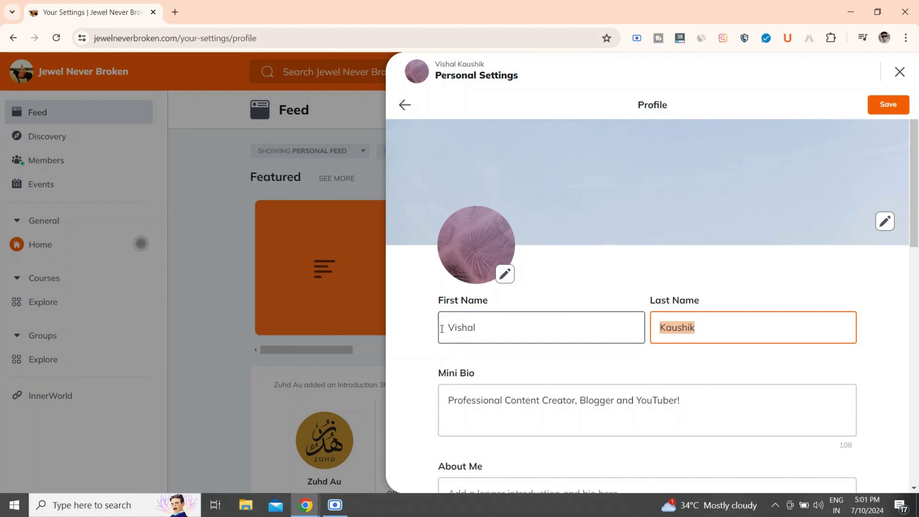
key(Tab)
scroll(492, 378, down, 3)
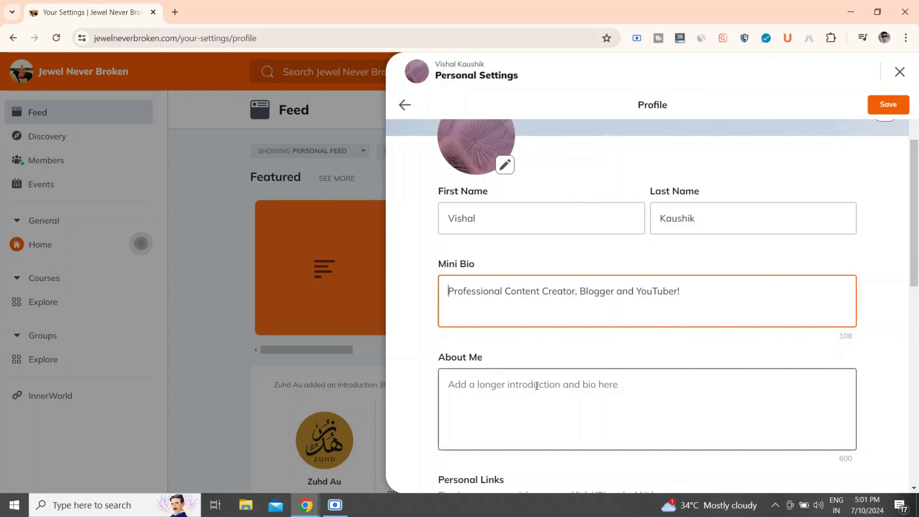
scroll(537, 386, down, 7)
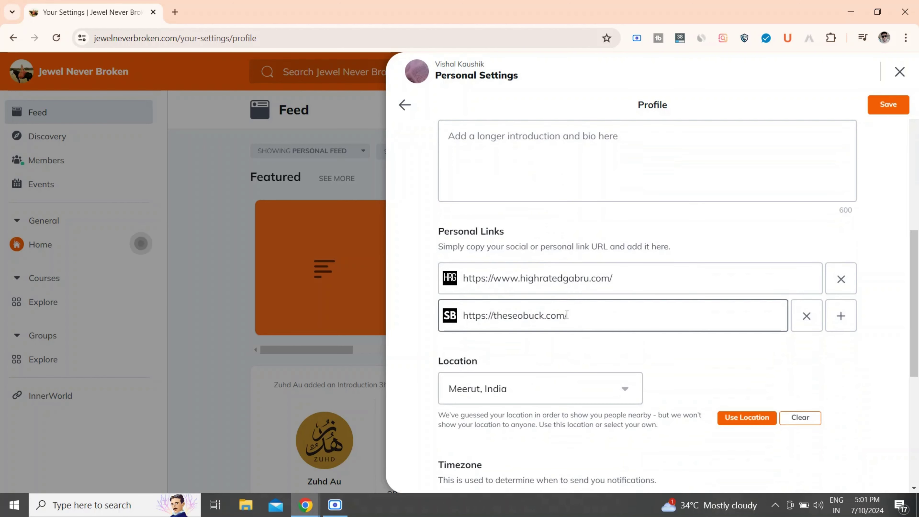
triple_click(476, 232)
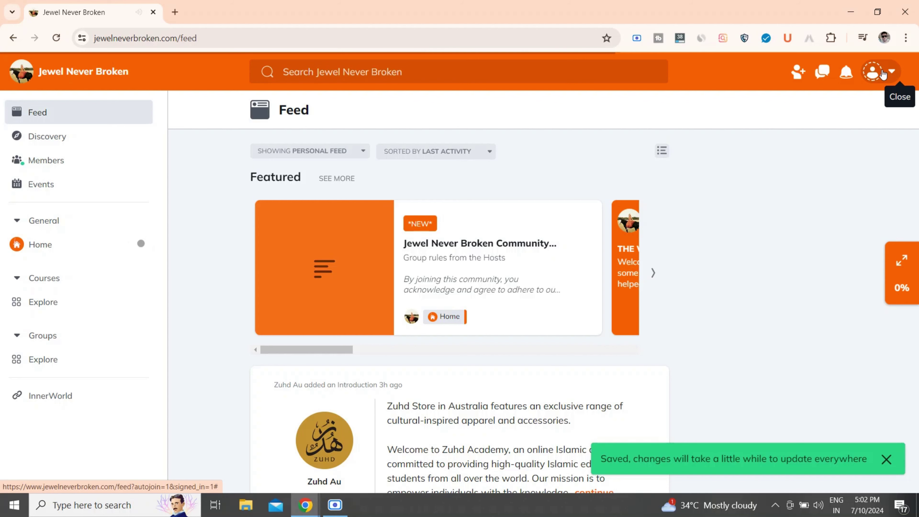
Open your own Jewel Never Broken member profile and view its bio and personal links
click(874, 74)
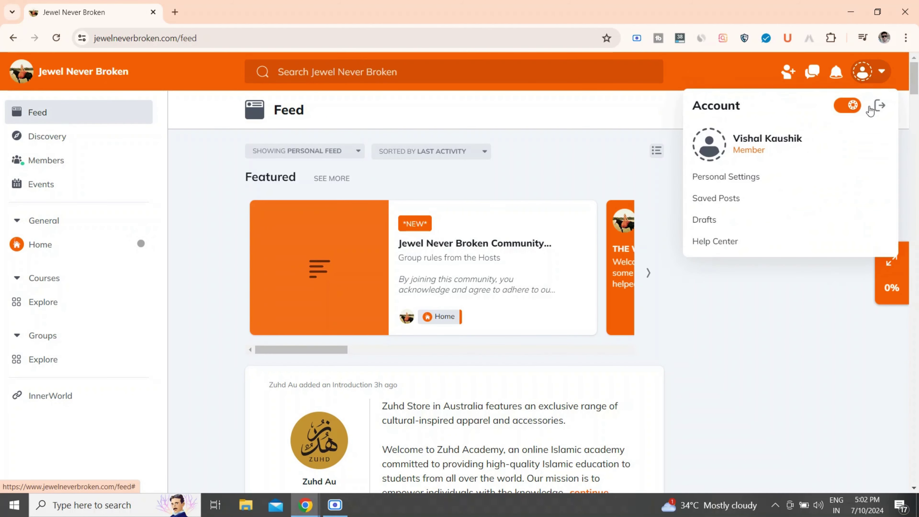
click(748, 147)
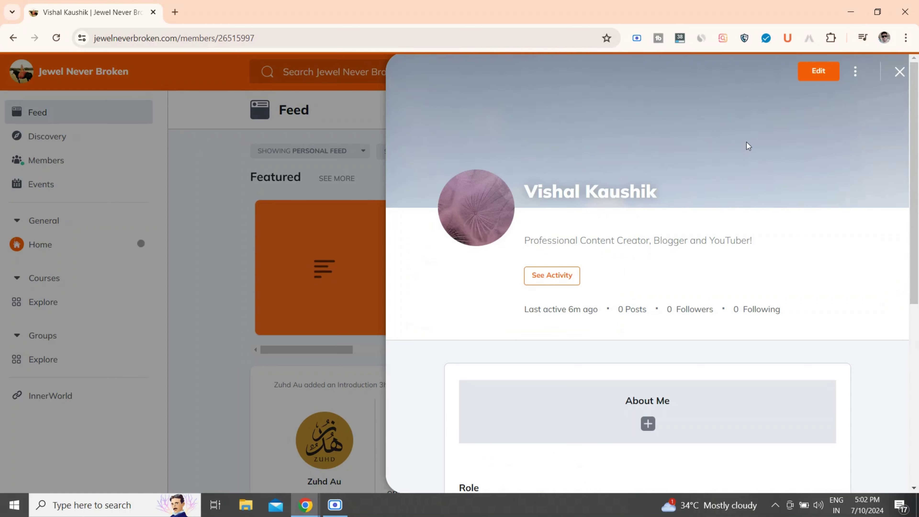
drag(740, 305, 713, 197)
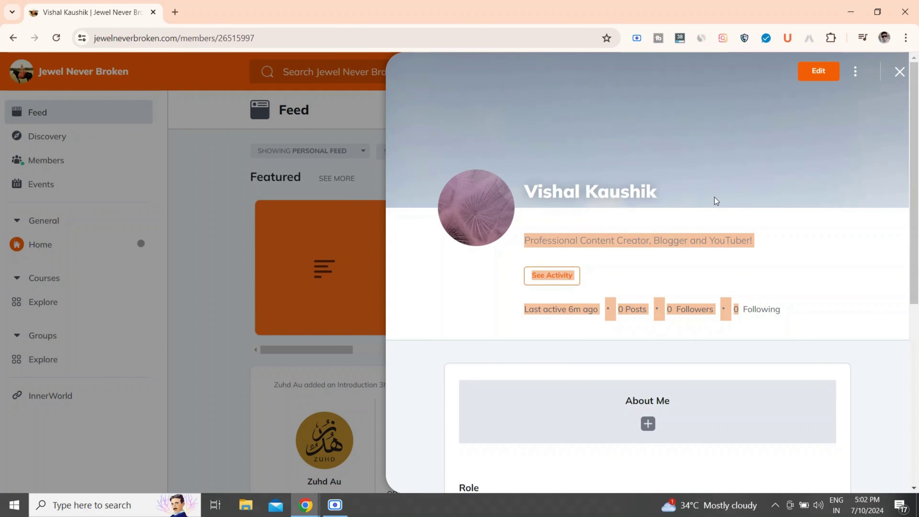
click(804, 231)
scroll(762, 288, down, 9)
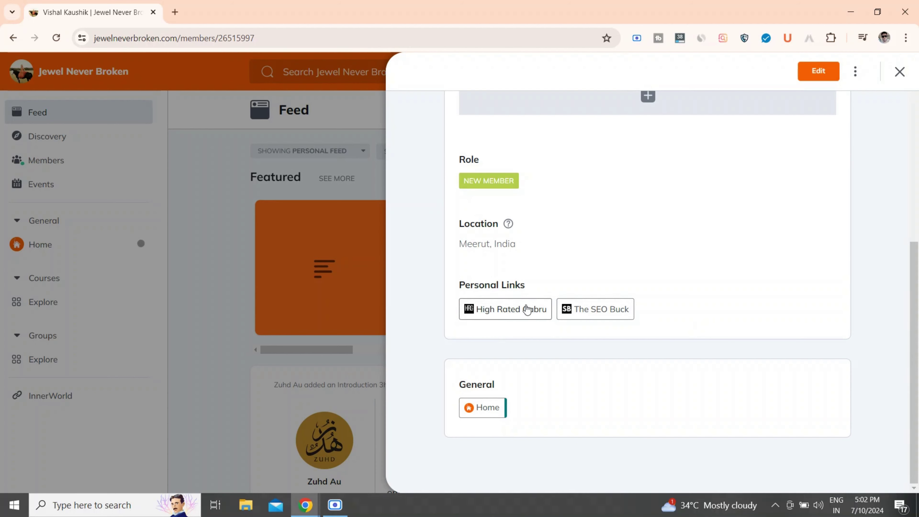
Inspect the HTML of the High Rated Gabru and The SEO Buck personal links, then close the developer tools
right_click(485, 317)
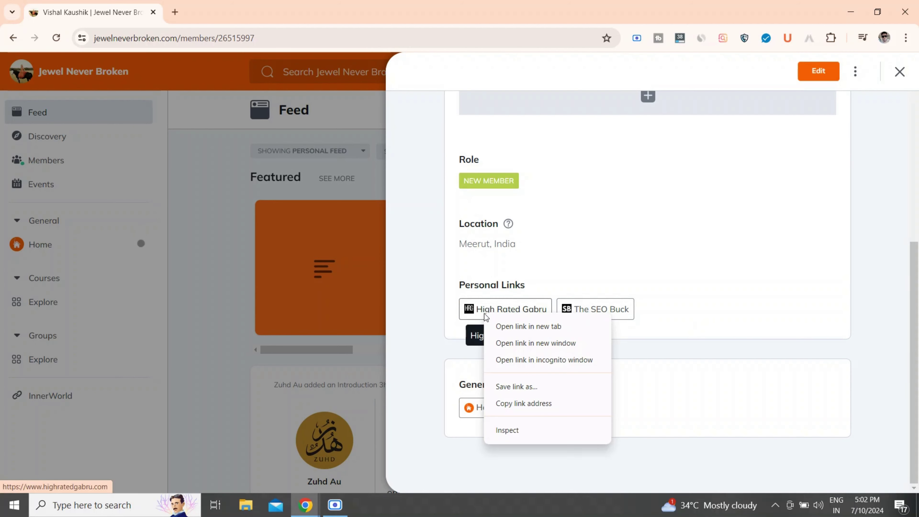
click(513, 431)
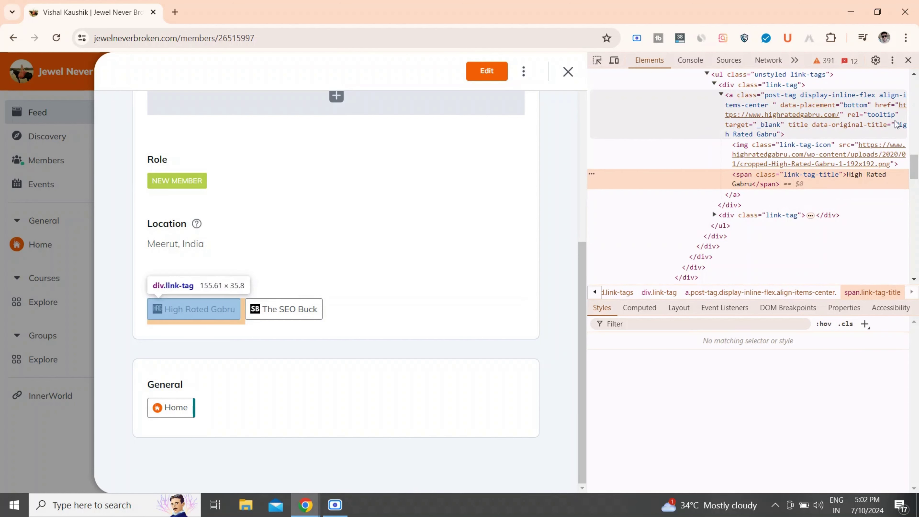
click(601, 65)
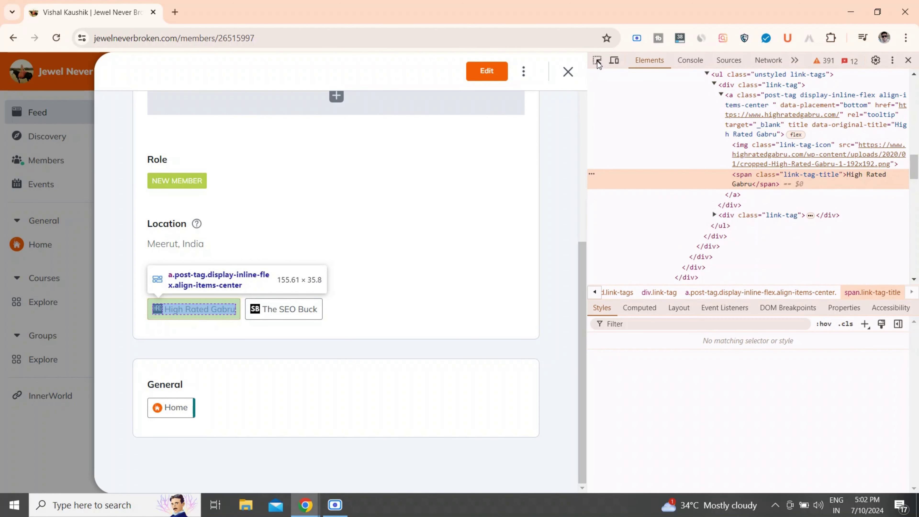
click(299, 313)
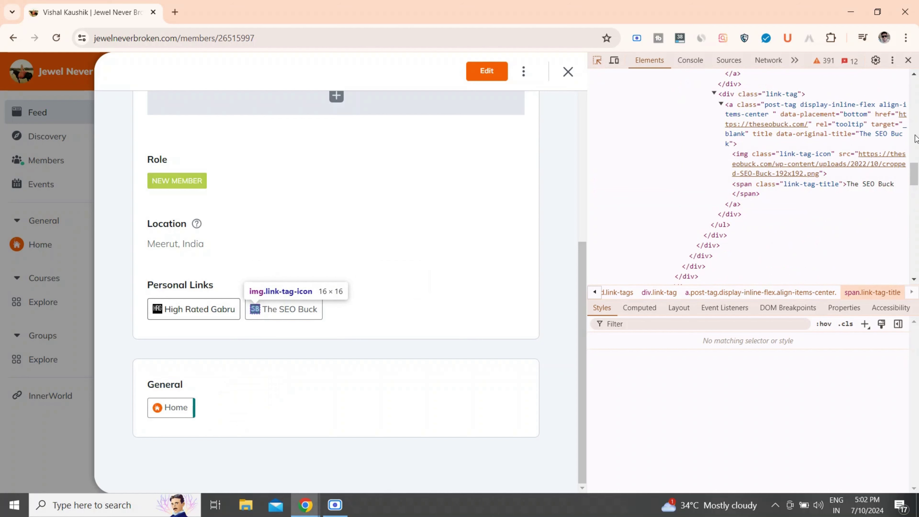
click(908, 60)
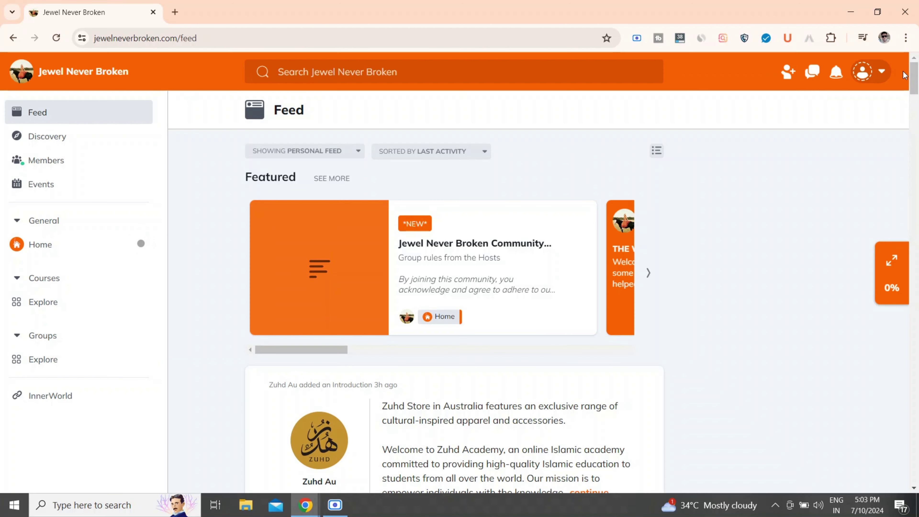